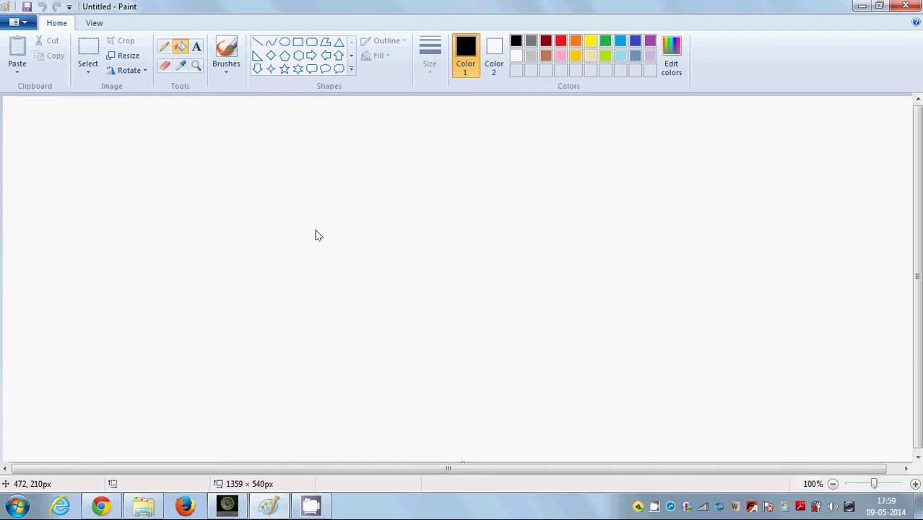
# Step: Select the plain brush at the second line thickness
pyautogui.click(221, 71)
pyautogui.click(226, 92)
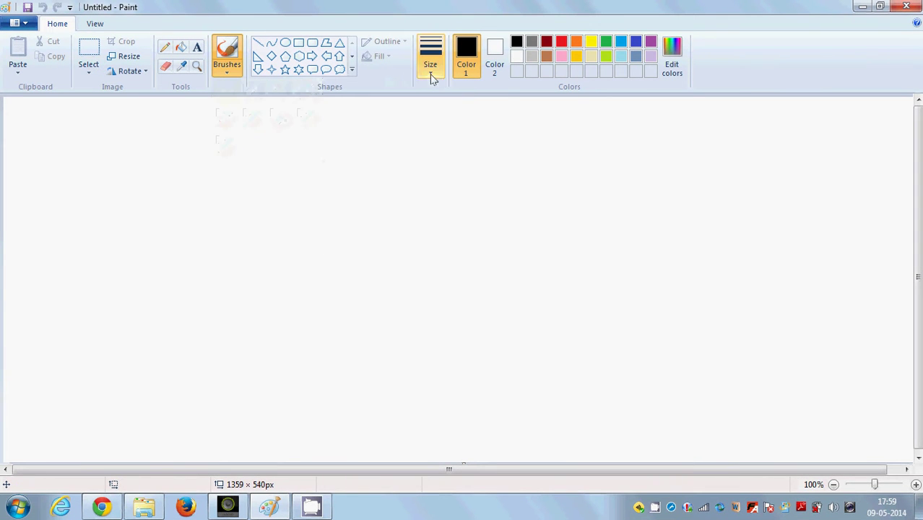
pyautogui.click(431, 76)
pyautogui.click(454, 119)
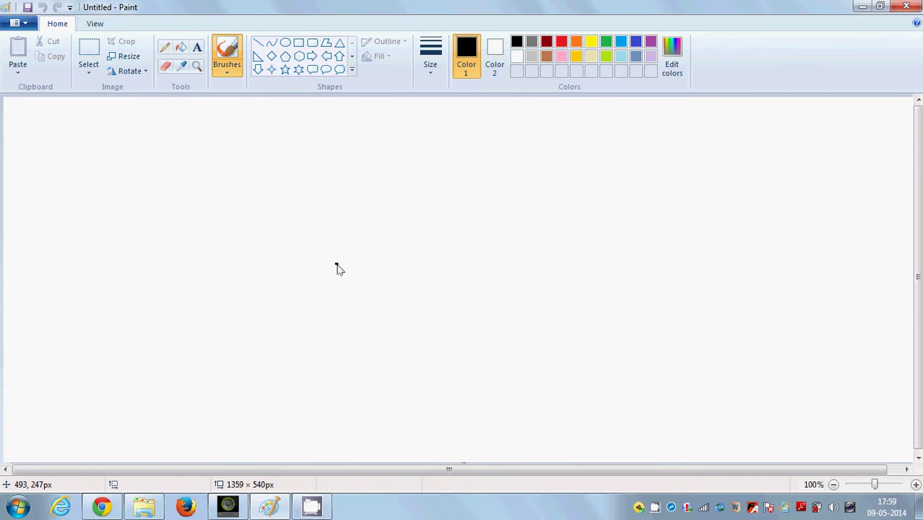
# Step: Draw the rim's three curved edges, then the tapered body sides with a rounded base
pyautogui.moveTo(337, 268)
pyautogui.mouseDown()
pyautogui.moveTo(370, 285)
pyautogui.moveTo(435, 288)
pyautogui.moveTo(496, 259)
pyautogui.mouseUp()
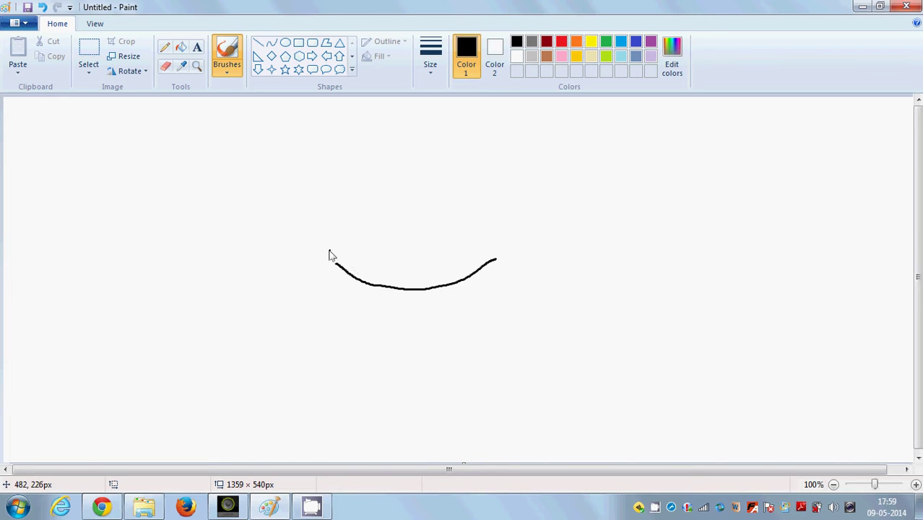
pyautogui.moveTo(339, 268)
pyautogui.mouseDown()
pyautogui.moveTo(347, 261)
pyautogui.moveTo(427, 281)
pyautogui.moveTo(494, 253)
pyautogui.moveTo(488, 270)
pyautogui.mouseUp()
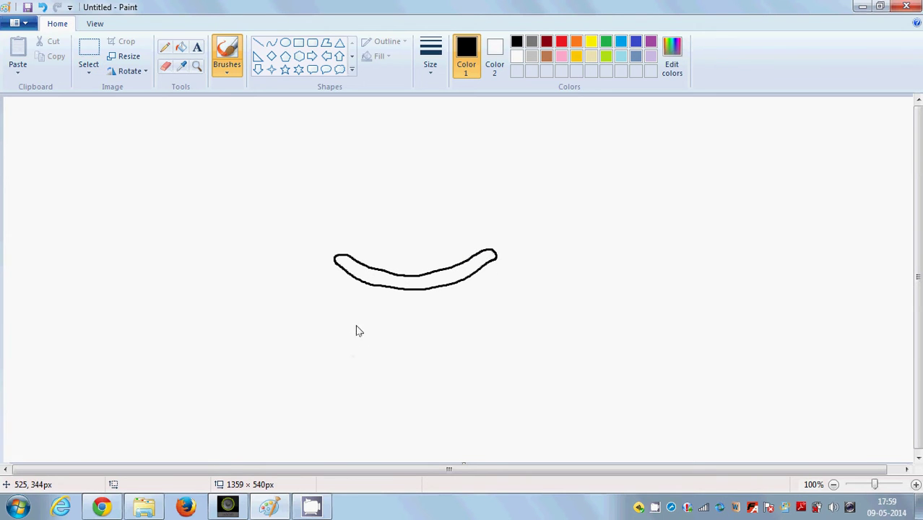
pyautogui.moveTo(333, 267)
pyautogui.mouseDown()
pyautogui.moveTo(343, 310)
pyautogui.moveTo(408, 329)
pyautogui.moveTo(483, 303)
pyautogui.moveTo(498, 264)
pyautogui.mouseUp()
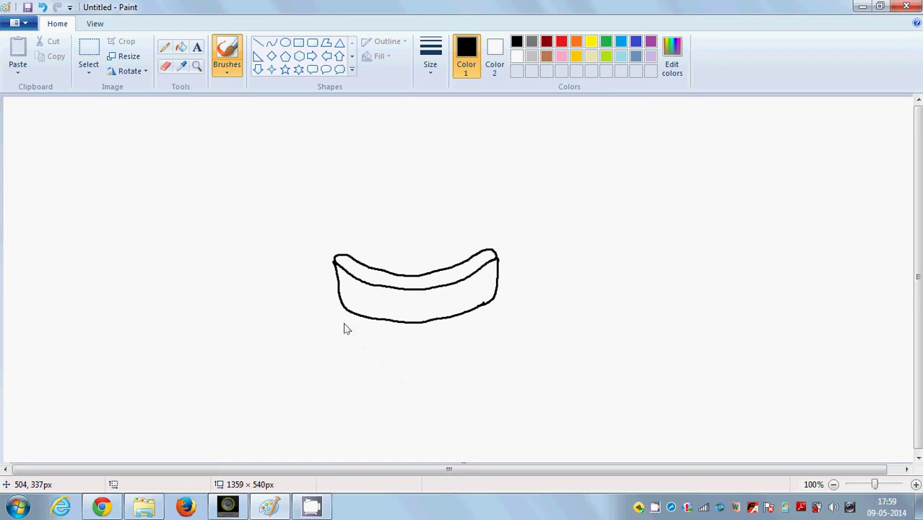
pyautogui.moveTo(346, 320)
pyautogui.mouseDown()
pyautogui.moveTo(357, 390)
pyautogui.moveTo(374, 406)
pyautogui.moveTo(390, 402)
pyautogui.mouseUp()
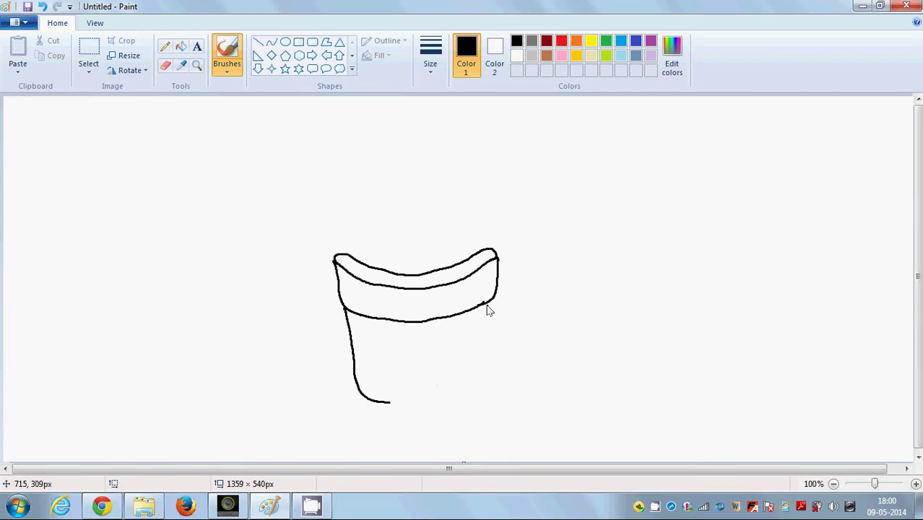
pyautogui.moveTo(491, 304)
pyautogui.mouseDown()
pyautogui.moveTo(482, 375)
pyautogui.moveTo(400, 404)
pyautogui.moveTo(457, 395)
pyautogui.moveTo(484, 368)
pyautogui.mouseUp()
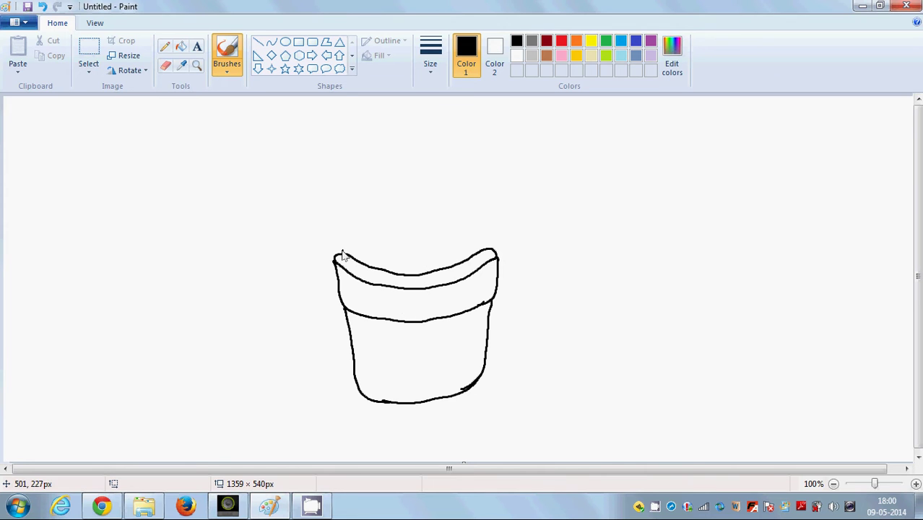
# Step: Draw a chain of small loops arching from the left rim to the right rim
pyautogui.moveTo(338, 256)
pyautogui.mouseDown()
pyautogui.moveTo(343, 231)
pyautogui.moveTo(352, 246)
pyautogui.moveTo(342, 217)
pyautogui.moveTo(342, 228)
pyautogui.moveTo(351, 219)
pyautogui.moveTo(356, 231)
pyautogui.moveTo(352, 206)
pyautogui.moveTo(357, 221)
pyautogui.moveTo(346, 195)
pyautogui.moveTo(358, 195)
pyautogui.moveTo(358, 207)
pyautogui.moveTo(364, 190)
pyautogui.moveTo(350, 190)
pyautogui.moveTo(362, 184)
pyautogui.moveTo(357, 197)
pyautogui.moveTo(354, 171)
pyautogui.moveTo(365, 164)
pyautogui.moveTo(371, 175)
pyautogui.moveTo(360, 182)
pyautogui.moveTo(367, 161)
pyautogui.moveTo(383, 156)
pyautogui.moveTo(370, 172)
pyautogui.moveTo(395, 152)
pyautogui.moveTo(401, 161)
pyautogui.moveTo(388, 167)
pyautogui.moveTo(401, 150)
pyautogui.moveTo(415, 154)
pyautogui.moveTo(411, 161)
pyautogui.moveTo(413, 146)
pyautogui.moveTo(434, 147)
pyautogui.moveTo(424, 159)
pyautogui.moveTo(436, 142)
pyautogui.moveTo(448, 152)
pyautogui.moveTo(439, 161)
pyautogui.moveTo(451, 146)
pyautogui.moveTo(464, 162)
pyautogui.moveTo(450, 164)
pyautogui.moveTo(464, 156)
pyautogui.moveTo(469, 172)
pyautogui.moveTo(457, 166)
pyautogui.moveTo(478, 167)
pyautogui.moveTo(471, 181)
pyautogui.moveTo(487, 196)
pyautogui.moveTo(480, 215)
pyautogui.moveTo(489, 208)
pyautogui.moveTo(494, 241)
pyautogui.mouseUp()
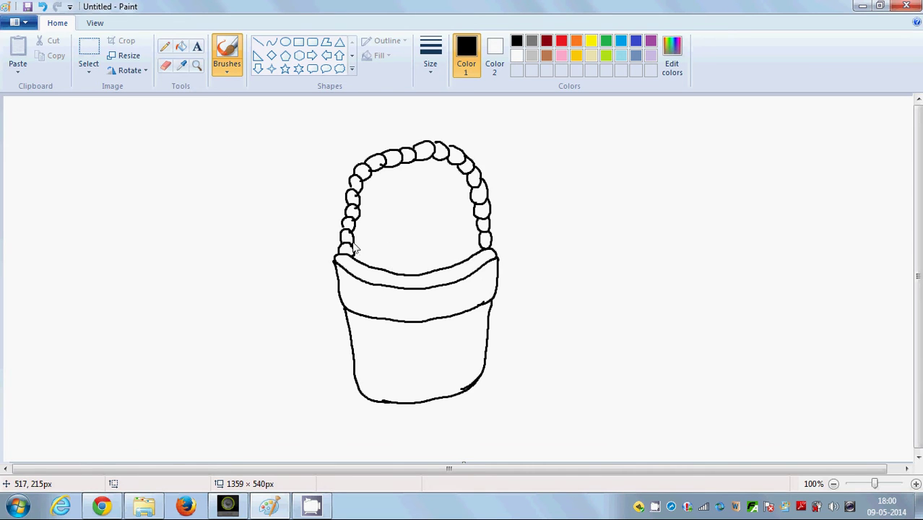
# Step: Draw two arcs for the back rim and an inner oval inside the front rim
pyautogui.moveTo(349, 250)
pyautogui.mouseDown()
pyautogui.moveTo(400, 223)
pyautogui.moveTo(437, 222)
pyautogui.moveTo(486, 254)
pyautogui.mouseUp()
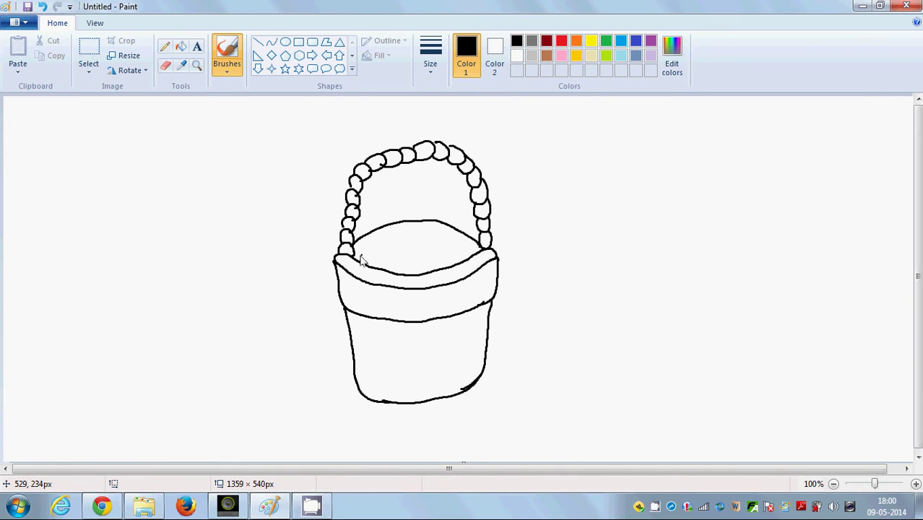
pyautogui.moveTo(353, 231)
pyautogui.mouseDown()
pyautogui.moveTo(419, 211)
pyautogui.moveTo(454, 213)
pyautogui.moveTo(482, 241)
pyautogui.mouseUp()
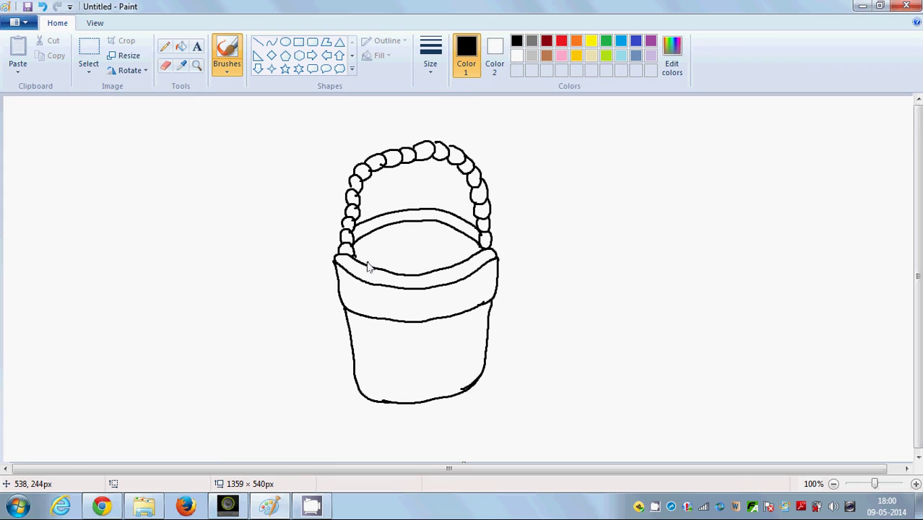
pyautogui.moveTo(366, 265); pyautogui.dragTo(457, 265)
# Step: Draw crossing diagonal lines across the body and a small crosshatch inside the opening
pyautogui.moveTo(367, 318); pyautogui.dragTo(354, 347)
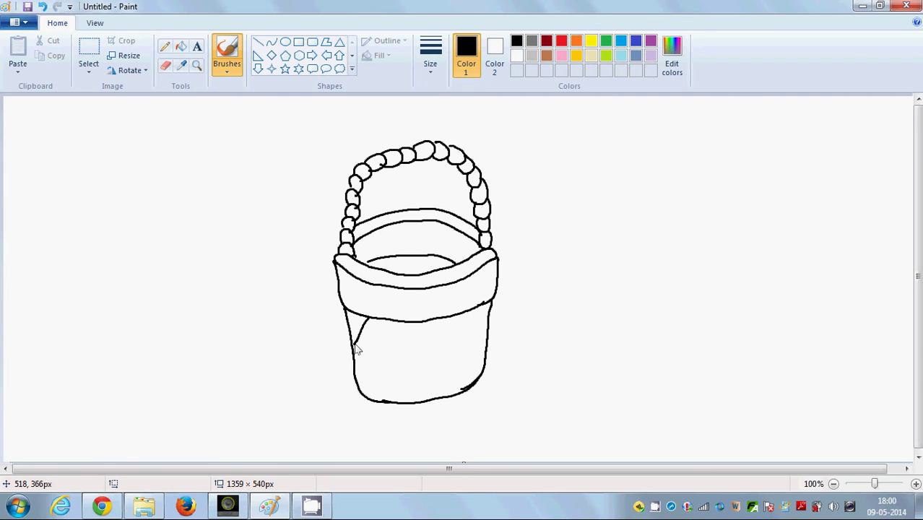
pyautogui.moveTo(393, 324); pyautogui.dragTo(363, 383)
pyautogui.moveTo(422, 326); pyautogui.dragTo(381, 398)
pyautogui.moveTo(434, 368); pyautogui.dragTo(416, 396)
pyautogui.moveTo(485, 327); pyautogui.dragTo(454, 389)
pyautogui.moveTo(447, 319); pyautogui.dragTo(490, 350)
pyautogui.moveTo(413, 336); pyautogui.dragTo(471, 387)
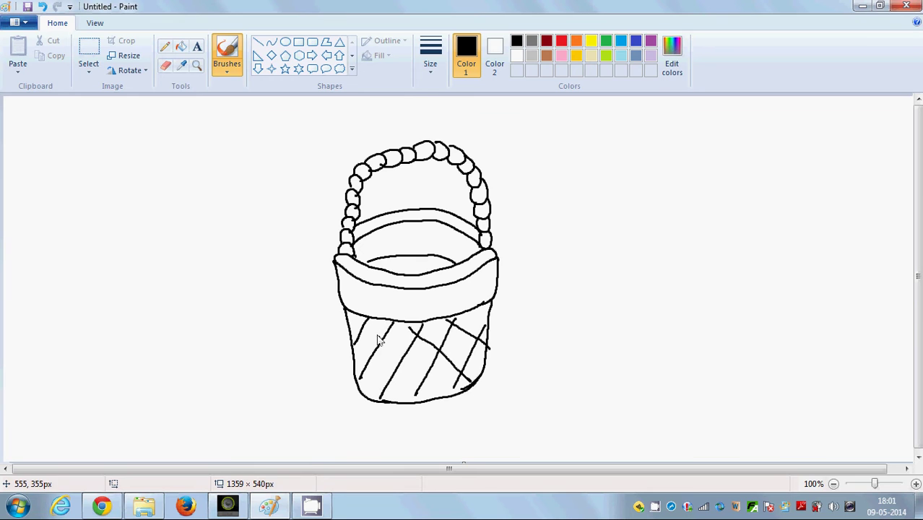
pyautogui.moveTo(365, 326); pyautogui.dragTo(423, 401)
pyautogui.moveTo(354, 357); pyautogui.dragTo(390, 398)
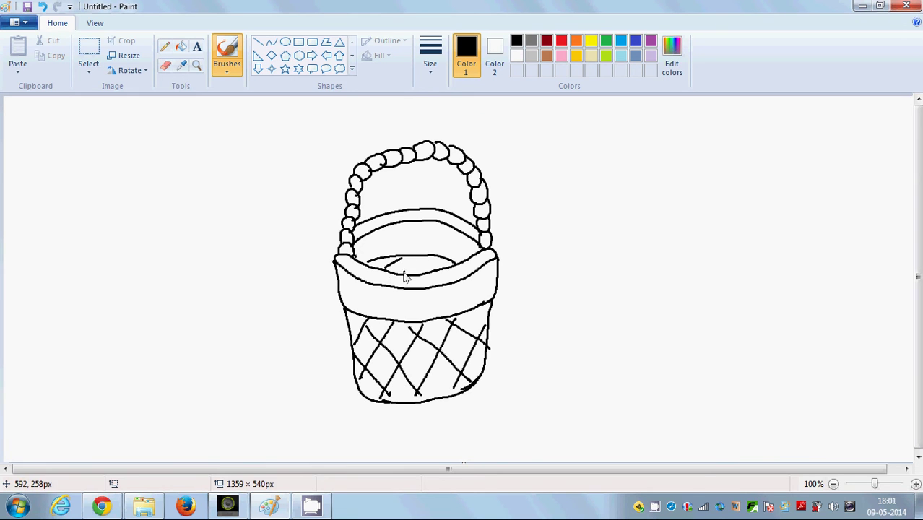
pyautogui.moveTo(404, 273)
pyautogui.mouseDown()
pyautogui.moveTo(429, 257)
pyautogui.moveTo(389, 264)
pyautogui.moveTo(436, 271)
pyautogui.mouseUp()
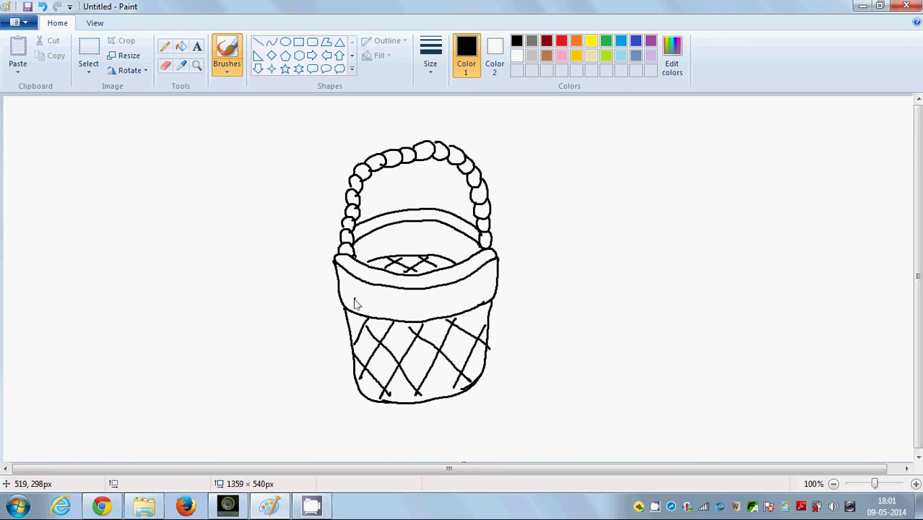
# Step: Draw small looped flowers on the rim band and a ribbon bow at the handle's upper left
pyautogui.moveTo(354, 302)
pyautogui.mouseDown()
pyautogui.moveTo(354, 293)
pyautogui.moveTo(392, 309)
pyautogui.moveTo(396, 297)
pyautogui.moveTo(397, 311)
pyautogui.moveTo(380, 310)
pyautogui.moveTo(387, 299)
pyautogui.mouseUp()
pyautogui.moveTo(442, 306)
pyautogui.mouseDown()
pyautogui.moveTo(452, 302)
pyautogui.moveTo(448, 318)
pyautogui.moveTo(434, 303)
pyautogui.moveTo(448, 311)
pyautogui.moveTo(489, 298)
pyautogui.moveTo(468, 297)
pyautogui.mouseUp()
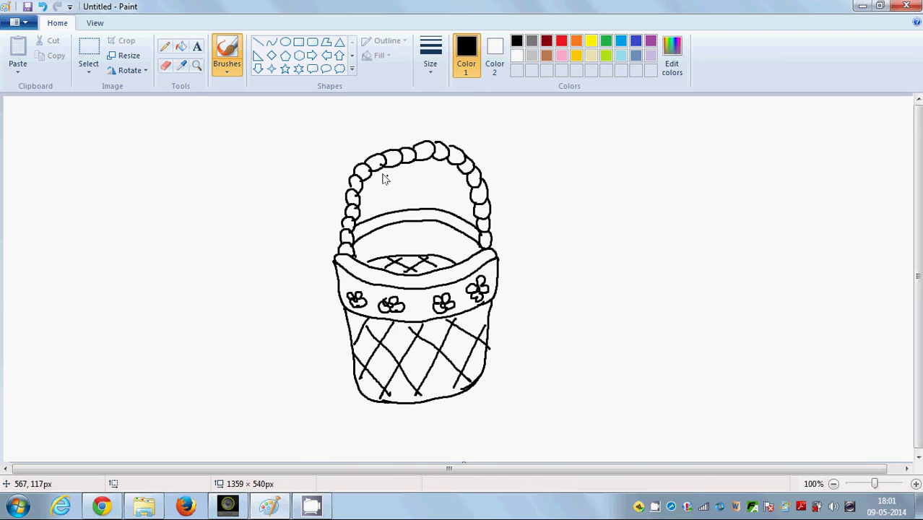
pyautogui.moveTo(359, 167)
pyautogui.mouseDown()
pyautogui.moveTo(374, 130)
pyautogui.moveTo(382, 136)
pyautogui.moveTo(385, 154)
pyautogui.moveTo(367, 167)
pyautogui.moveTo(344, 156)
pyautogui.moveTo(327, 165)
pyautogui.moveTo(349, 175)
pyautogui.moveTo(361, 168)
pyautogui.moveTo(368, 195)
pyautogui.moveTo(364, 172)
pyautogui.moveTo(400, 178)
pyautogui.moveTo(395, 195)
pyautogui.moveTo(366, 172)
pyautogui.mouseUp()
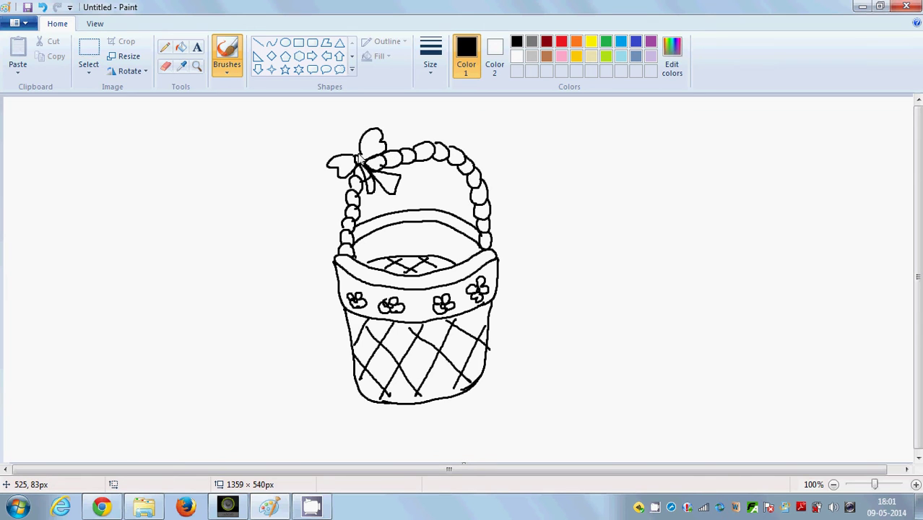
pyautogui.click(166, 66)
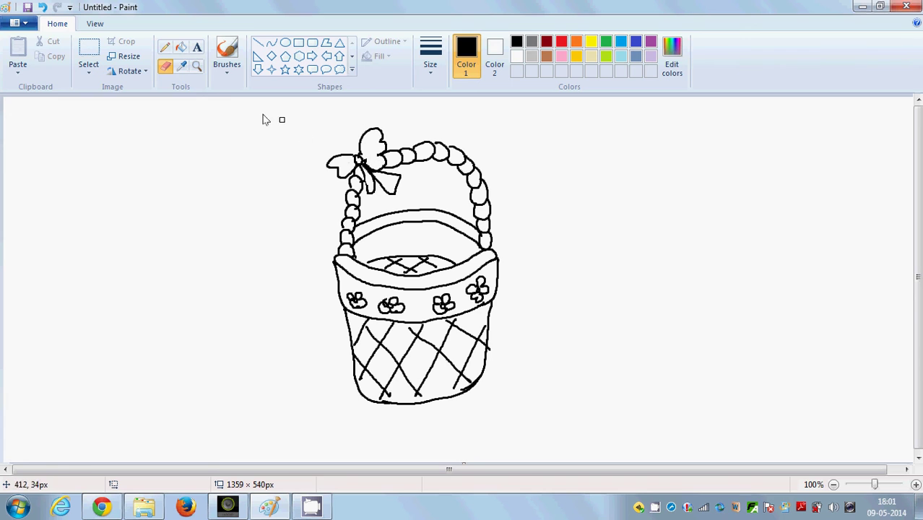
pyautogui.click(227, 52)
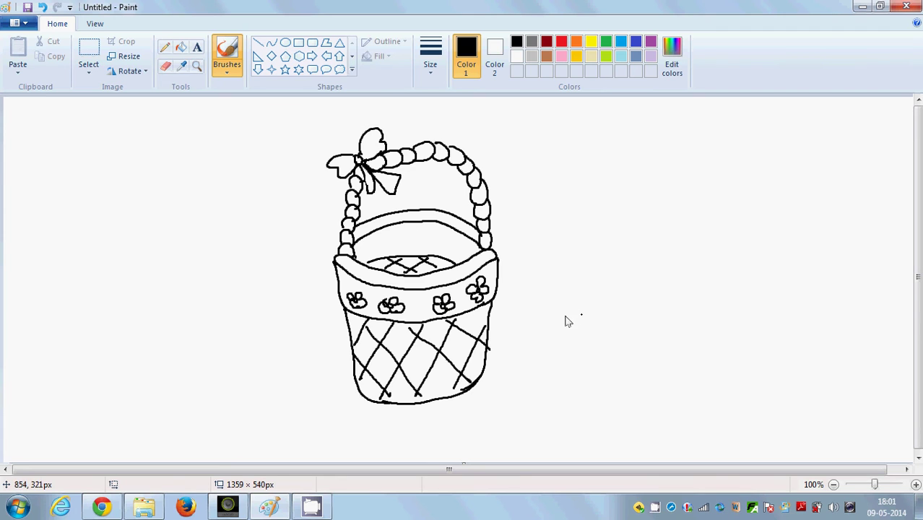
# Step: Fill the weave diamonds across the basket body with brown
pyautogui.click(547, 56)
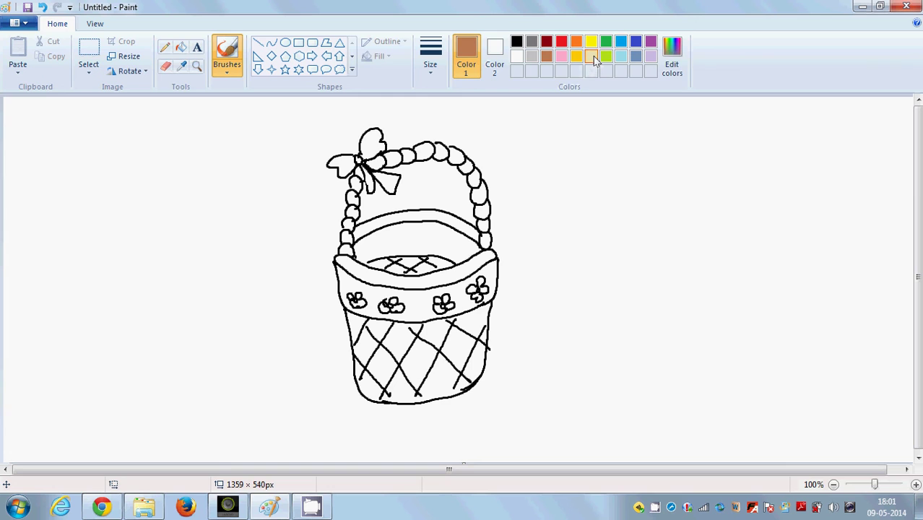
pyautogui.click(592, 57)
pyautogui.click(549, 56)
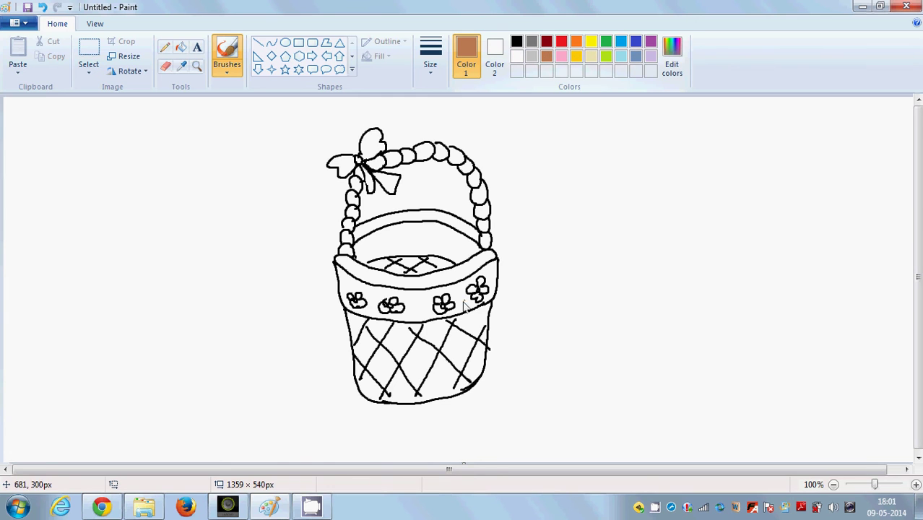
pyautogui.click(181, 48)
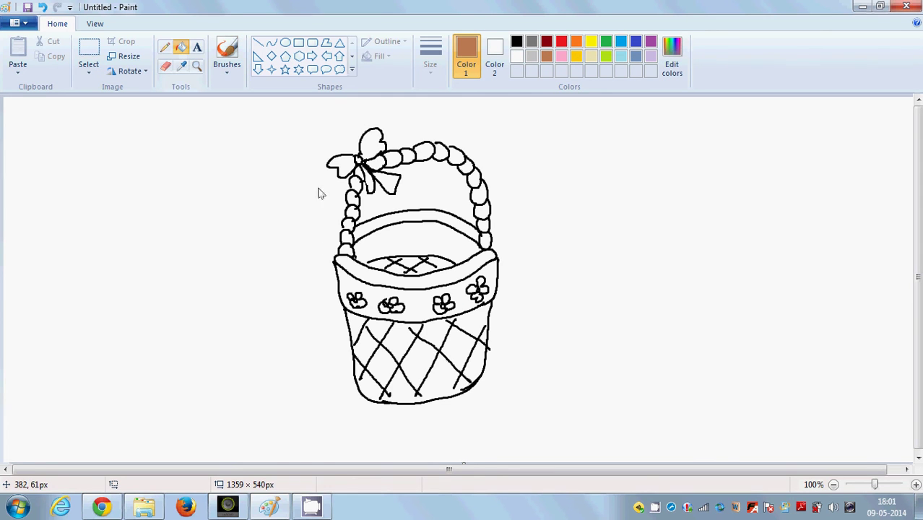
pyautogui.click(423, 354)
pyautogui.click(394, 348)
pyautogui.click(466, 330)
pyautogui.click(460, 363)
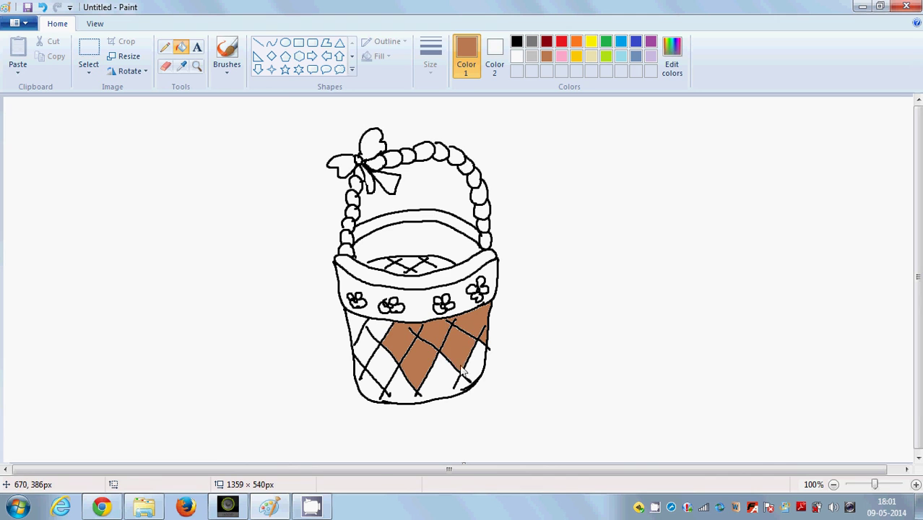
pyautogui.click(449, 386)
pyautogui.click(474, 370)
pyautogui.click(380, 374)
pyautogui.click(358, 345)
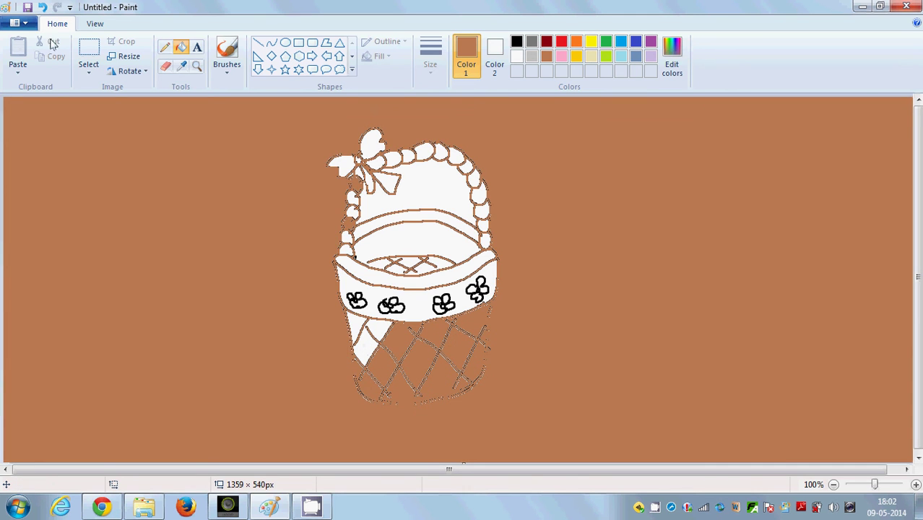
# Step: Undo an accidental background fill, then fill the remaining left-side triangles brown
pyautogui.click(258, 248)
pyautogui.click(43, 7)
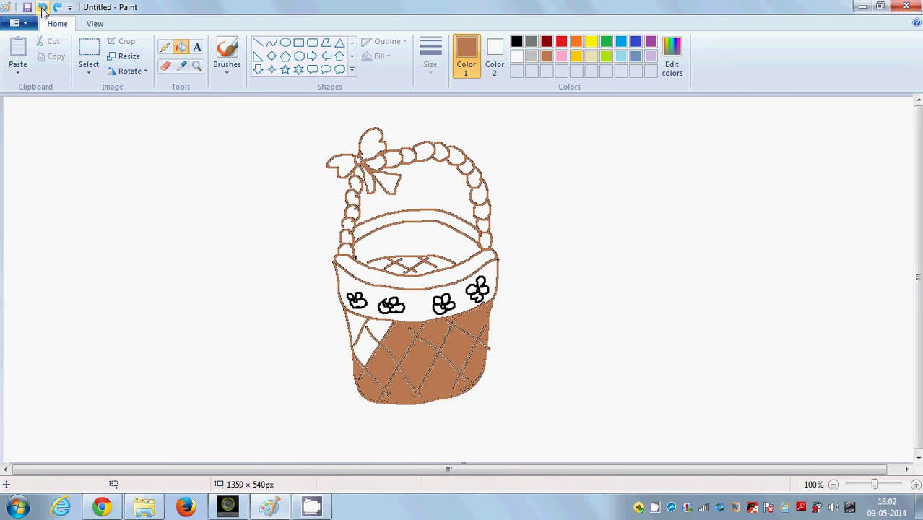
pyautogui.click(42, 7)
pyautogui.click(366, 355)
pyautogui.click(379, 331)
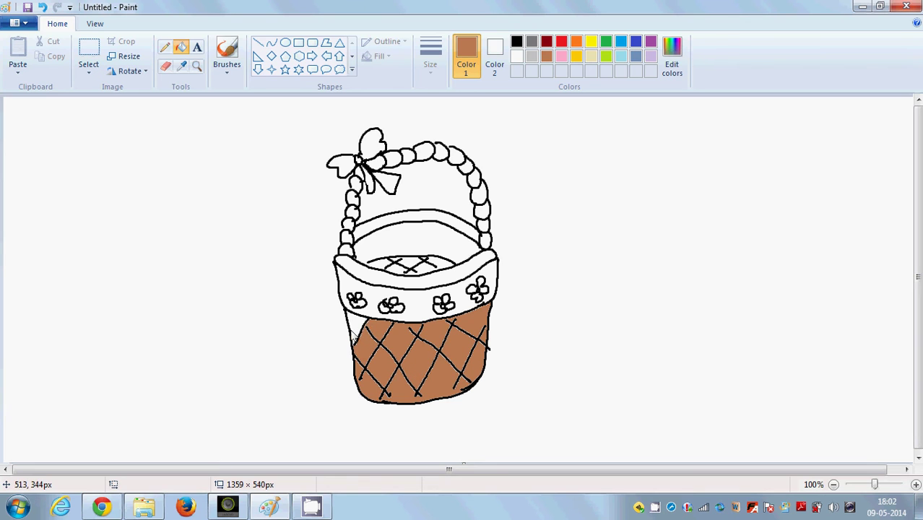
pyautogui.click(351, 329)
# Step: Fill the inside back of the basket and the inner crosshatch gaps brown
pyautogui.click(381, 267)
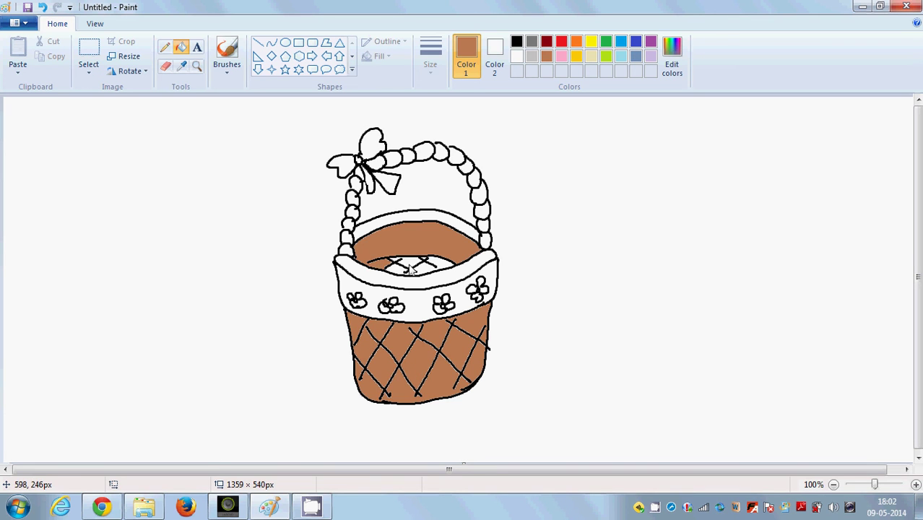
pyautogui.click(409, 269)
pyautogui.click(431, 263)
pyautogui.click(439, 270)
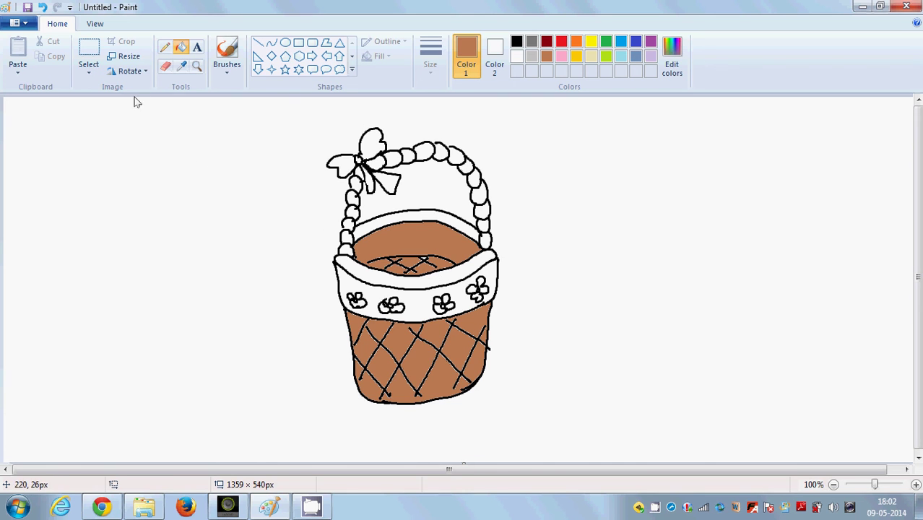
pyautogui.click(227, 54)
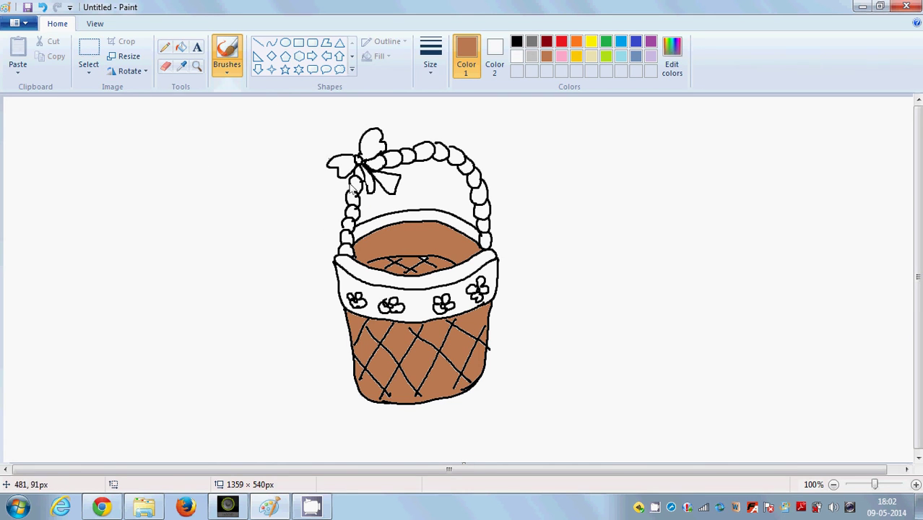
# Step: Fill the flowered rim band and the inner back wall orange
pyautogui.click(517, 42)
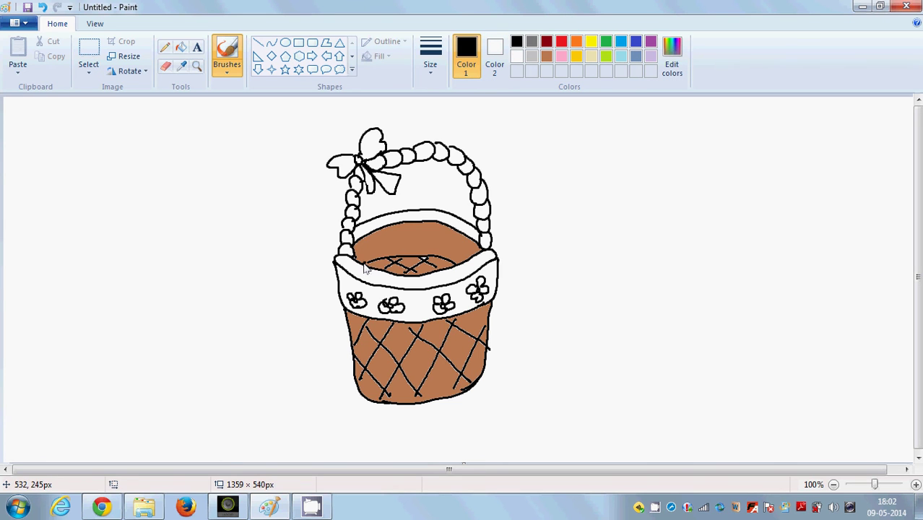
pyautogui.click(547, 42)
pyautogui.click(576, 41)
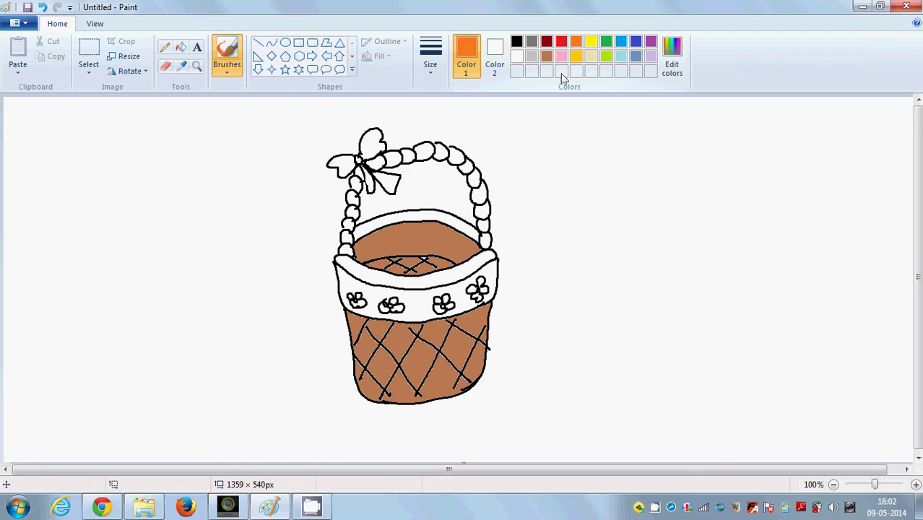
pyautogui.click(181, 47)
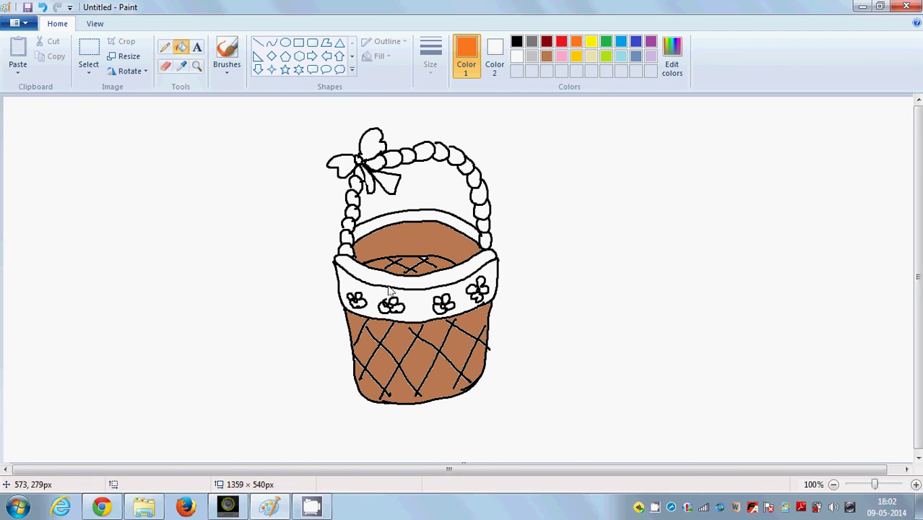
pyautogui.click(358, 298)
pyautogui.click(418, 302)
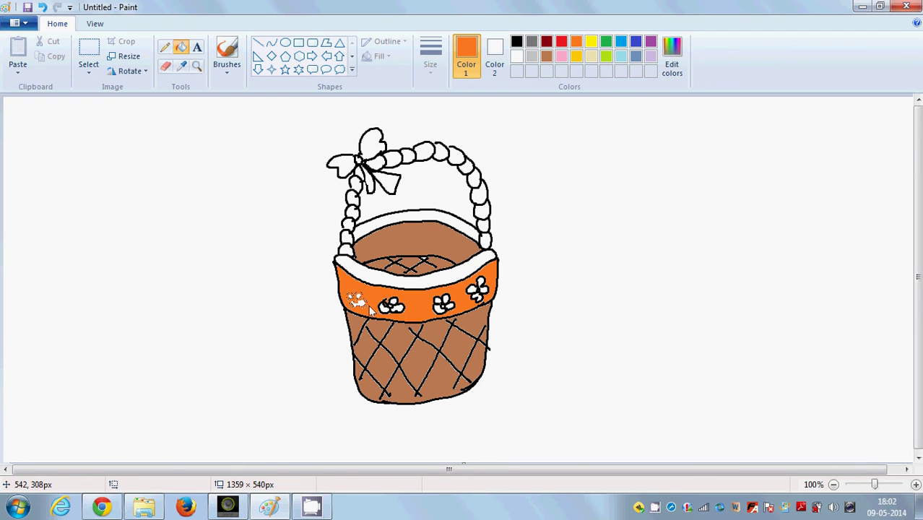
pyautogui.click(401, 250)
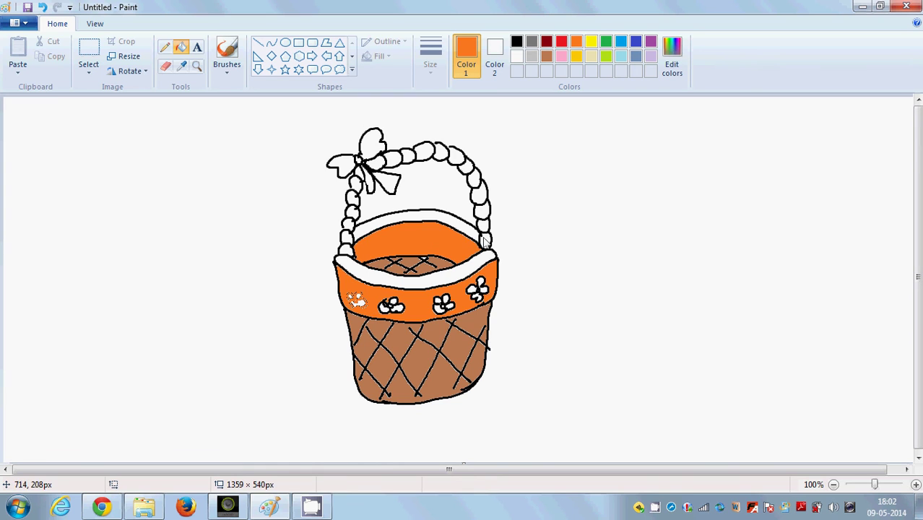
# Step: Fill the back and front rim edges yellow
pyautogui.click(590, 41)
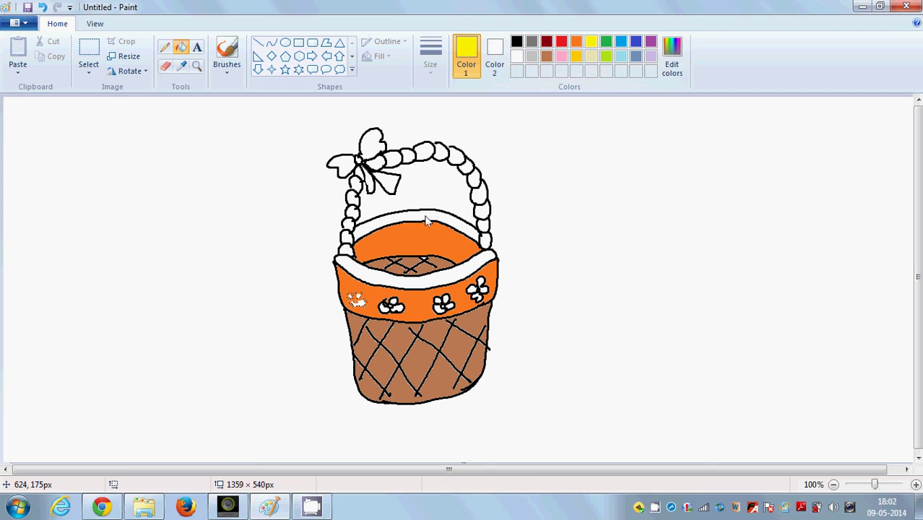
pyautogui.click(427, 220)
pyautogui.click(403, 291)
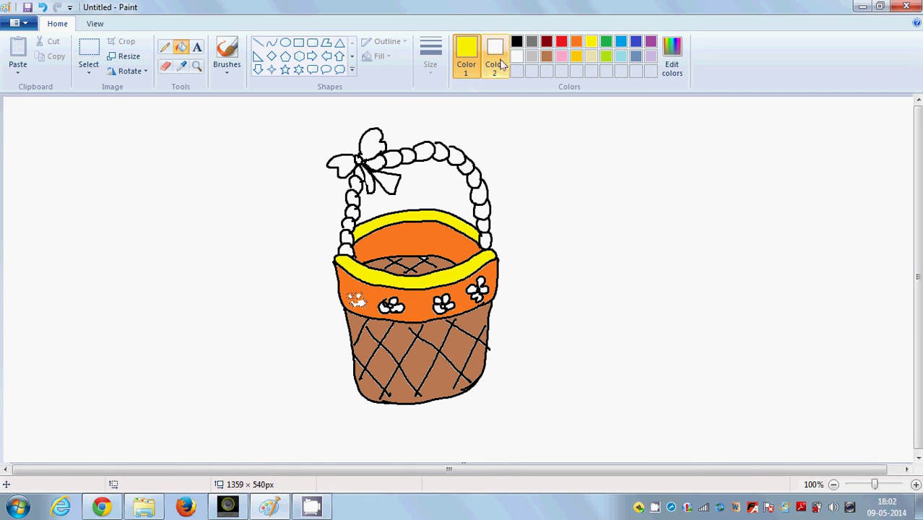
# Step: Fill the handle's top and right-side beads brown
pyautogui.click(547, 55)
pyautogui.click(425, 153)
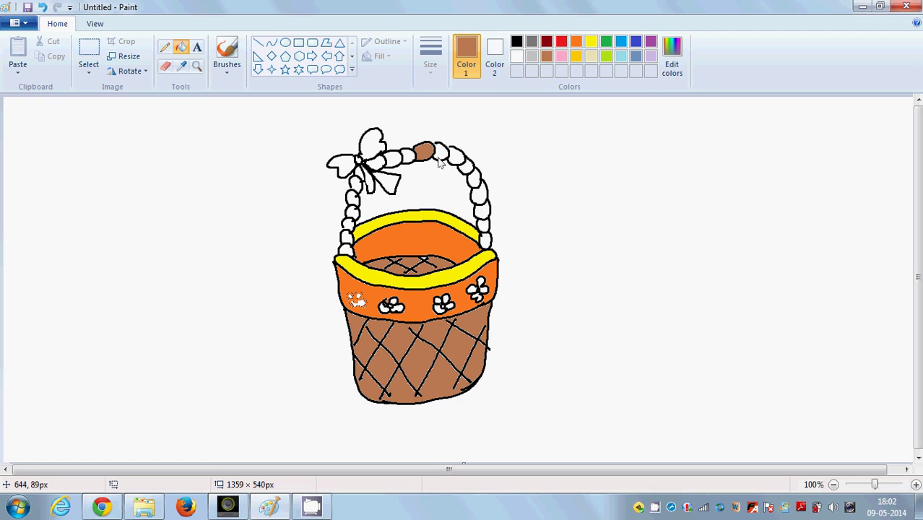
pyautogui.click(440, 151)
pyautogui.click(455, 155)
pyautogui.click(468, 167)
pyautogui.click(475, 179)
pyautogui.click(479, 199)
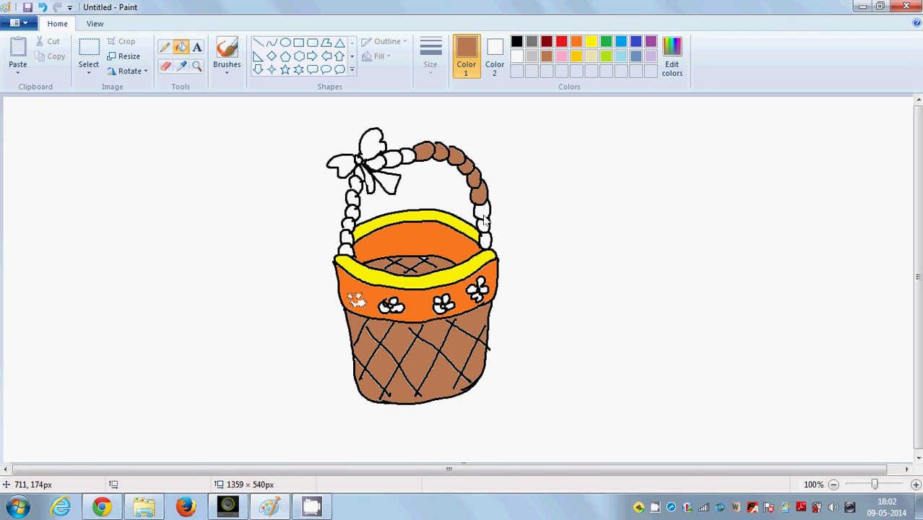
pyautogui.click(483, 214)
pyautogui.click(484, 244)
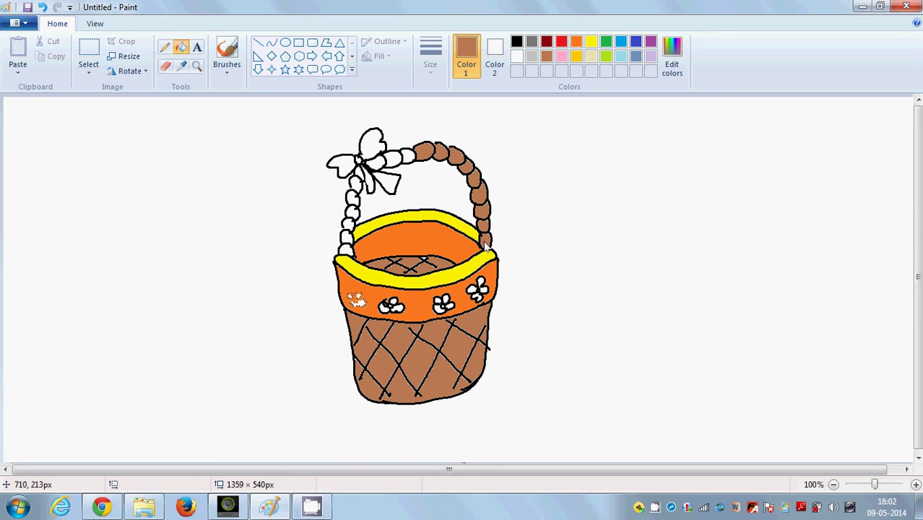
# Step: Fill the left-side handle beads brown, undoing any fill that floods the background
pyautogui.click(345, 252)
pyautogui.click(347, 238)
pyautogui.click(349, 225)
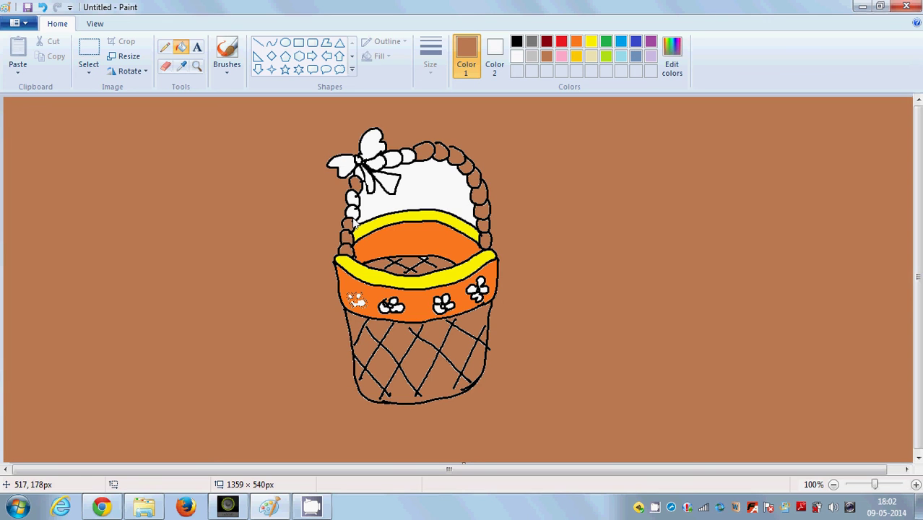
pyautogui.click(41, 7)
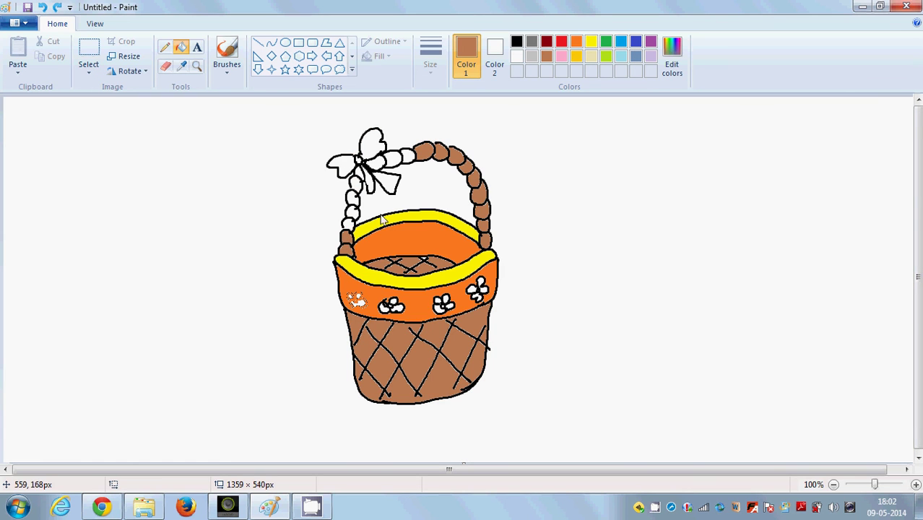
pyautogui.click(350, 224)
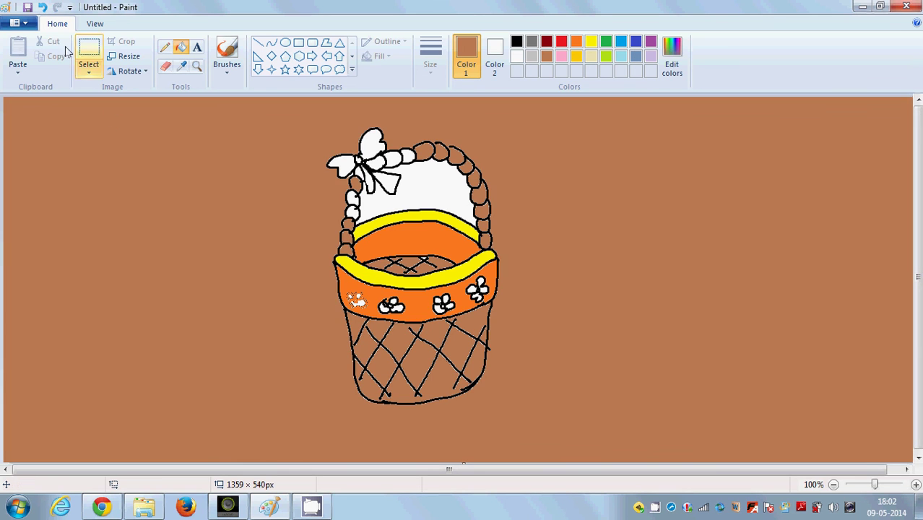
pyautogui.click(42, 7)
pyautogui.click(350, 225)
pyautogui.click(353, 213)
pyautogui.click(353, 201)
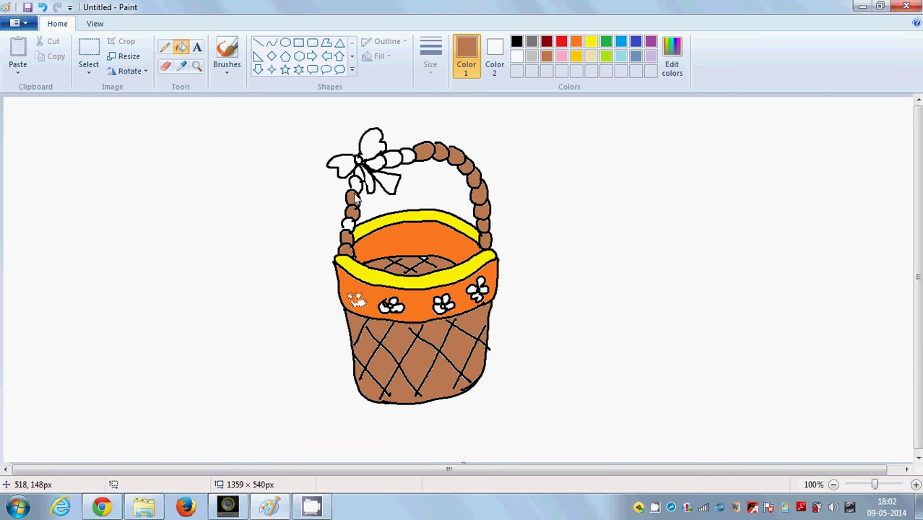
pyautogui.click(355, 189)
pyautogui.click(359, 180)
pyautogui.hotkey('ctrl', 'z')
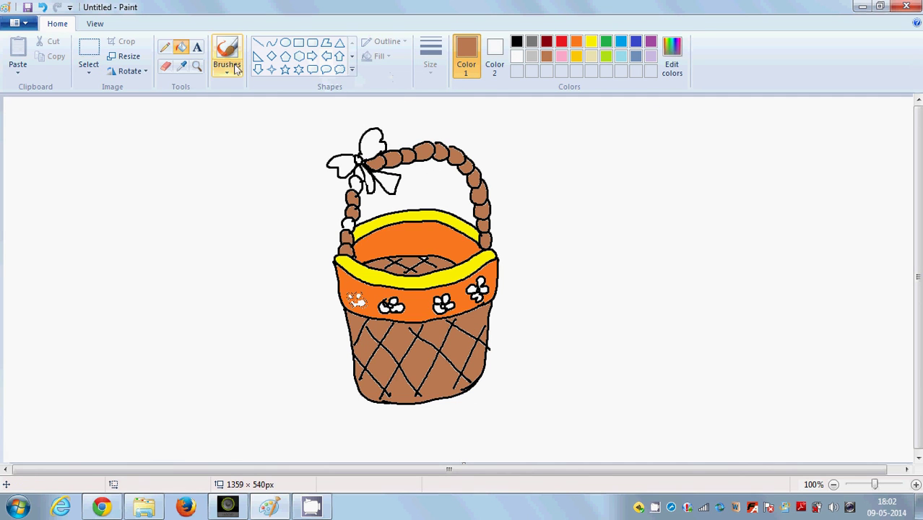
# Step: Fill the bow's two loops and two tails red
pyautogui.click(562, 43)
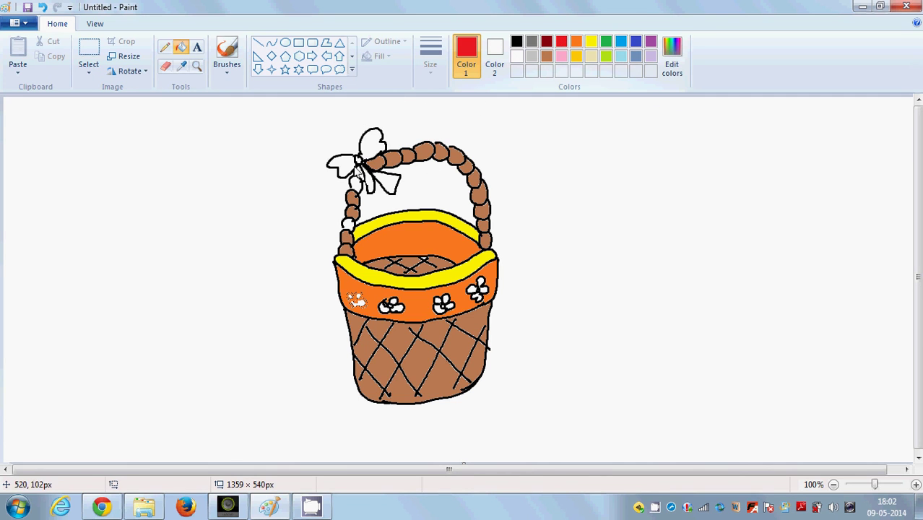
pyautogui.click(341, 165)
pyautogui.click(372, 143)
pyautogui.click(388, 184)
pyautogui.click(370, 190)
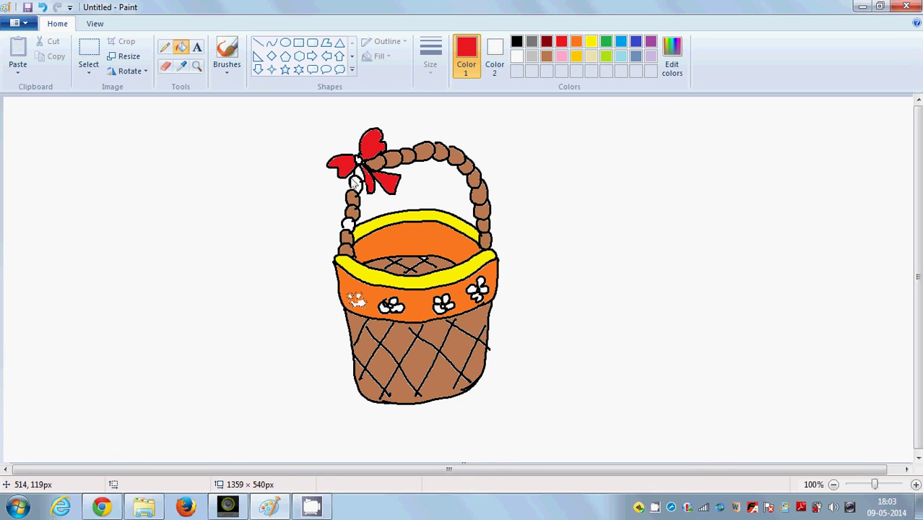
pyautogui.click(547, 56)
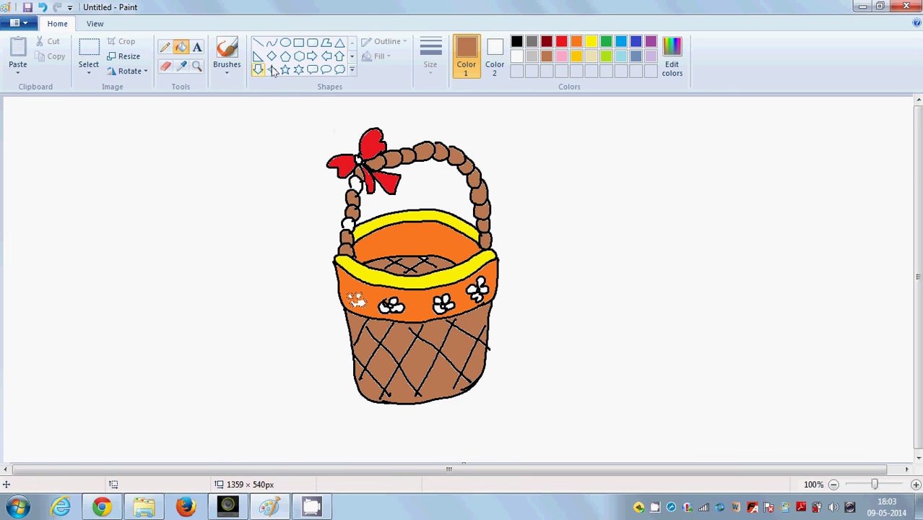
# Step: Redraw the leftmost band flower's outline in black with the brush
pyautogui.click(233, 71)
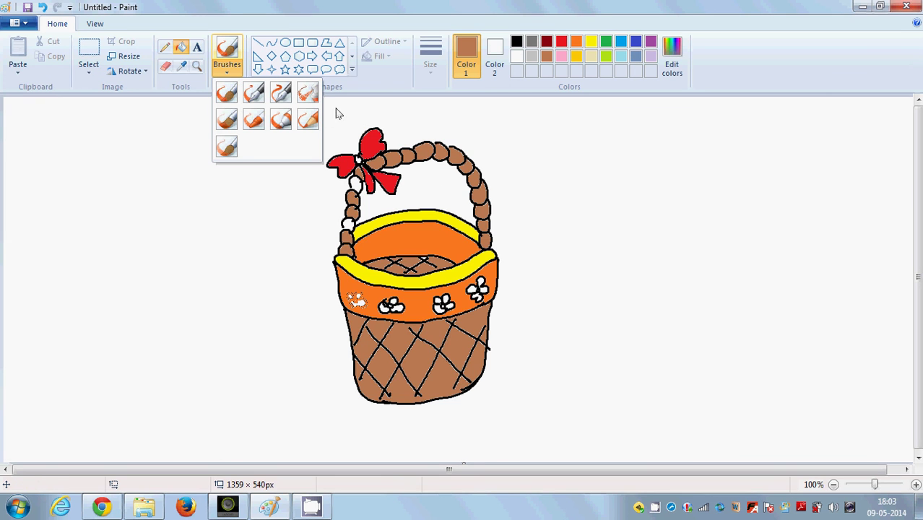
pyautogui.click(336, 114)
pyautogui.click(229, 61)
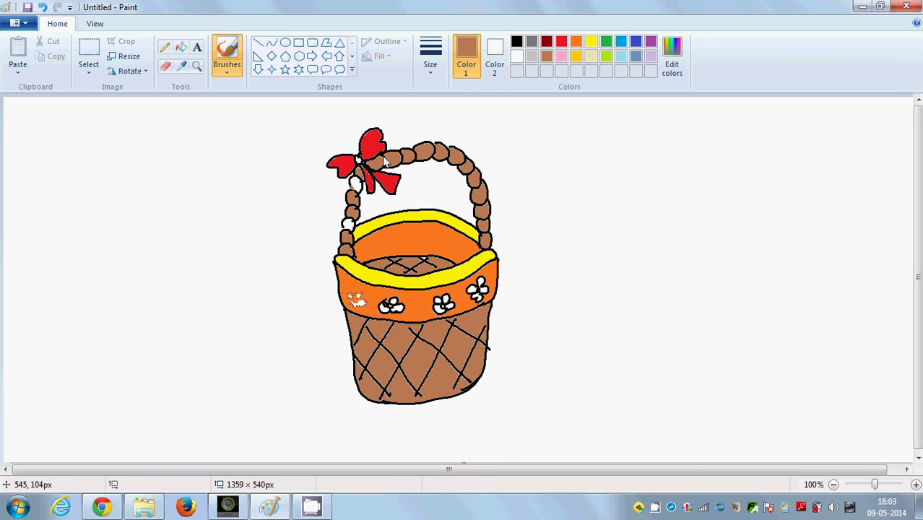
pyautogui.click(516, 41)
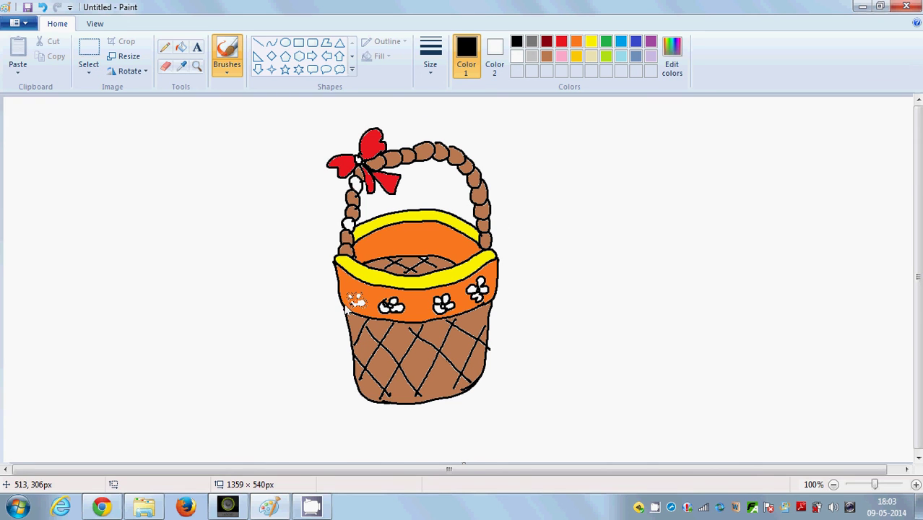
pyautogui.moveTo(355, 302); pyautogui.dragTo(359, 308)
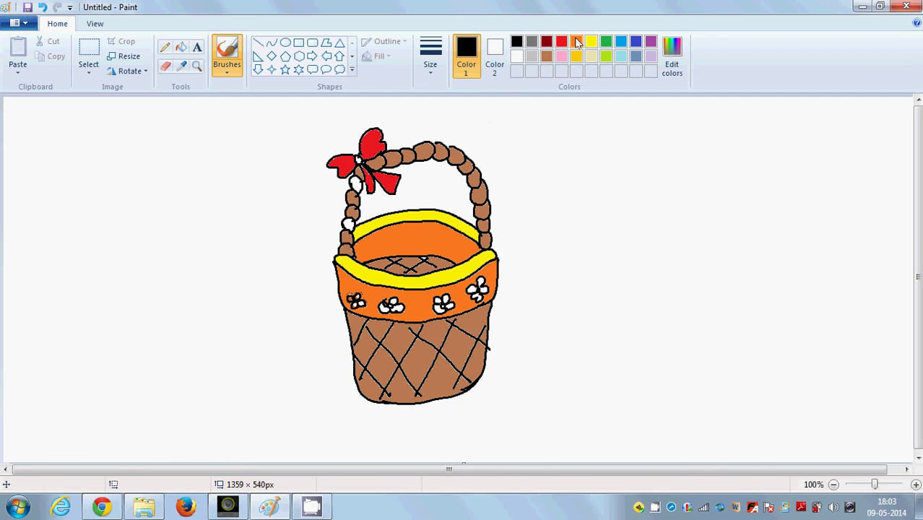
# Step: Fill the last white handle beads beside the bow brown
pyautogui.click(547, 56)
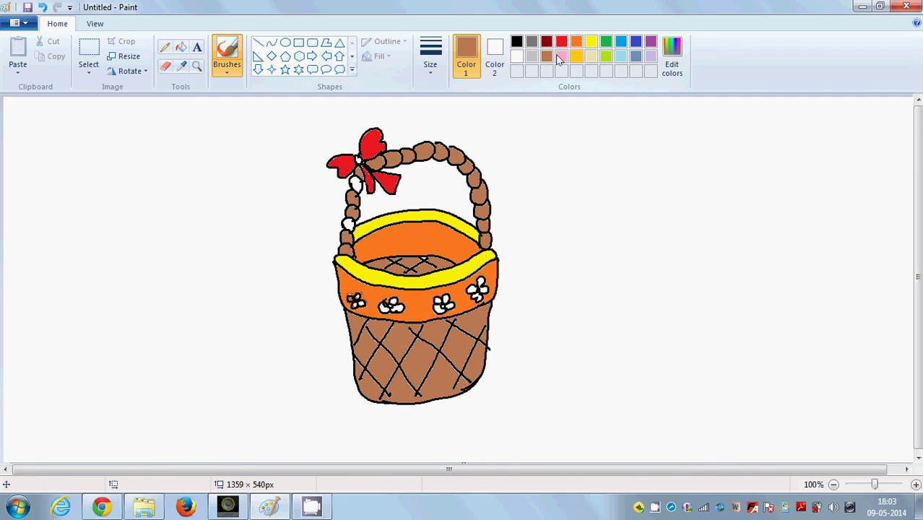
pyautogui.click(180, 46)
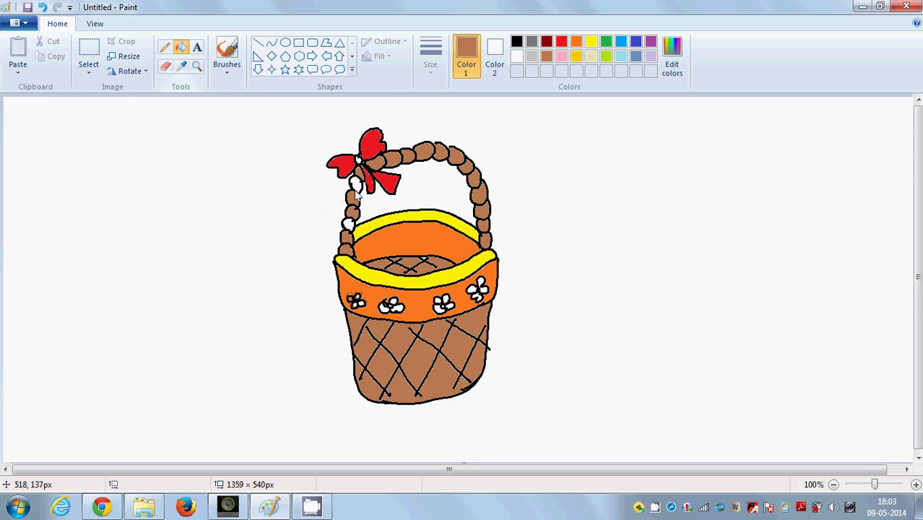
pyautogui.click(357, 190)
pyautogui.click(349, 226)
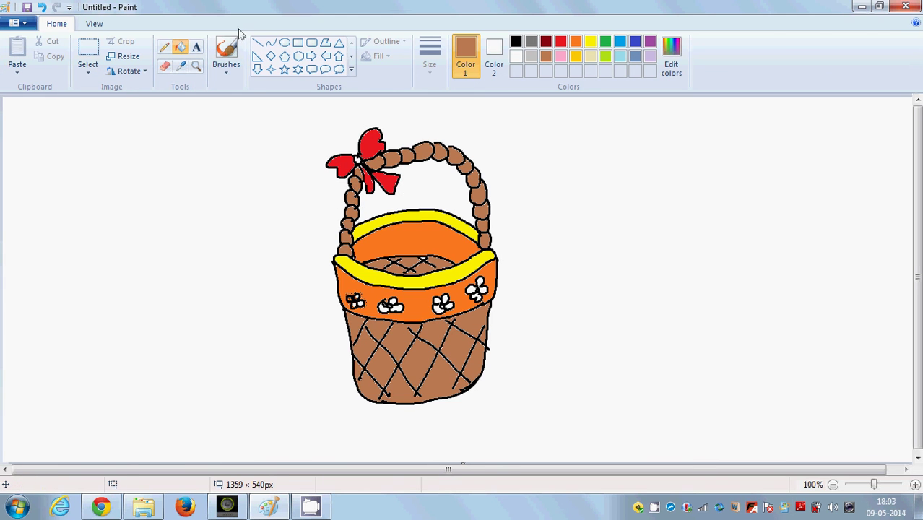
# Step: Handwrite 'Basket' in brown with the brush beside the basket, crossing the t, and underline it
pyautogui.click(228, 52)
pyautogui.moveTo(636, 229)
pyautogui.mouseDown()
pyautogui.moveTo(623, 206)
pyautogui.moveTo(653, 260)
pyautogui.moveTo(677, 233)
pyautogui.moveTo(669, 250)
pyautogui.moveTo(704, 247)
pyautogui.moveTo(712, 173)
pyautogui.mouseUp()
pyautogui.moveTo(753, 220)
pyautogui.mouseDown()
pyautogui.moveTo(774, 179)
pyautogui.moveTo(786, 232)
pyautogui.mouseUp()
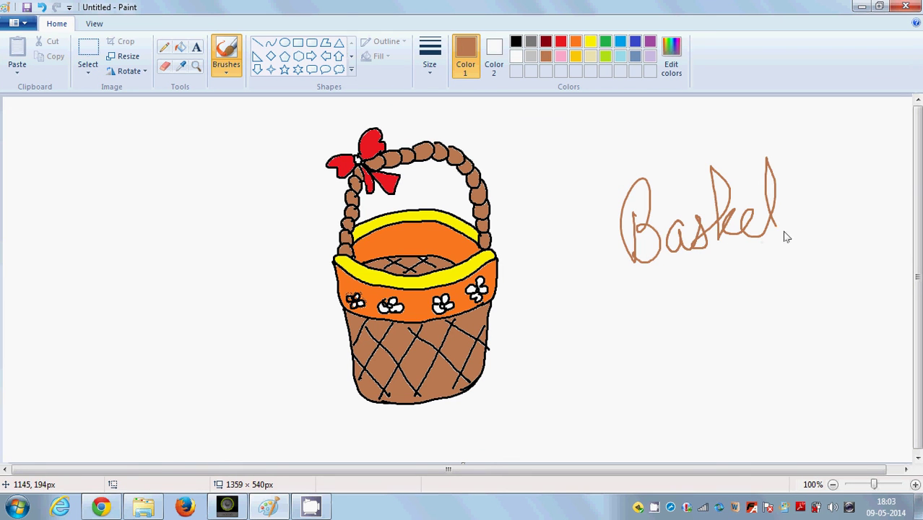
pyautogui.moveTo(747, 186); pyautogui.dragTo(843, 166)
pyautogui.moveTo(824, 210); pyautogui.dragTo(837, 205)
pyautogui.moveTo(564, 329); pyautogui.dragTo(793, 261)
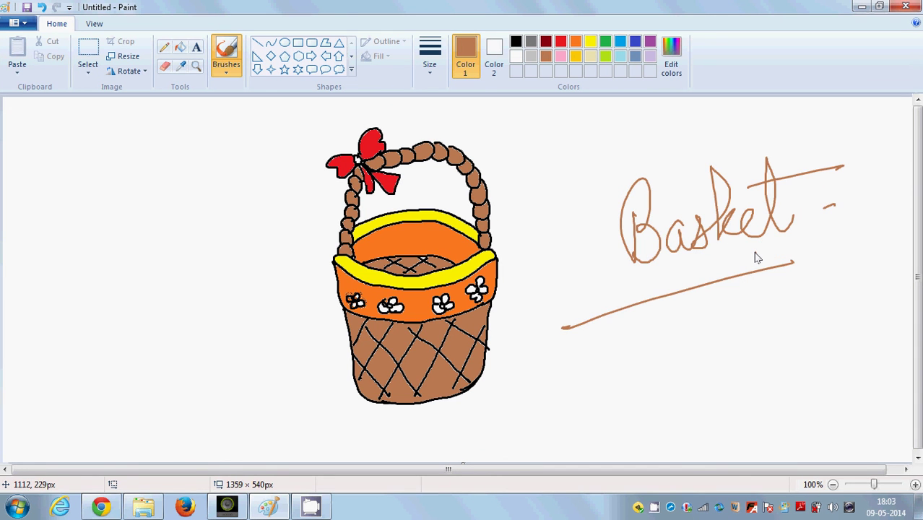